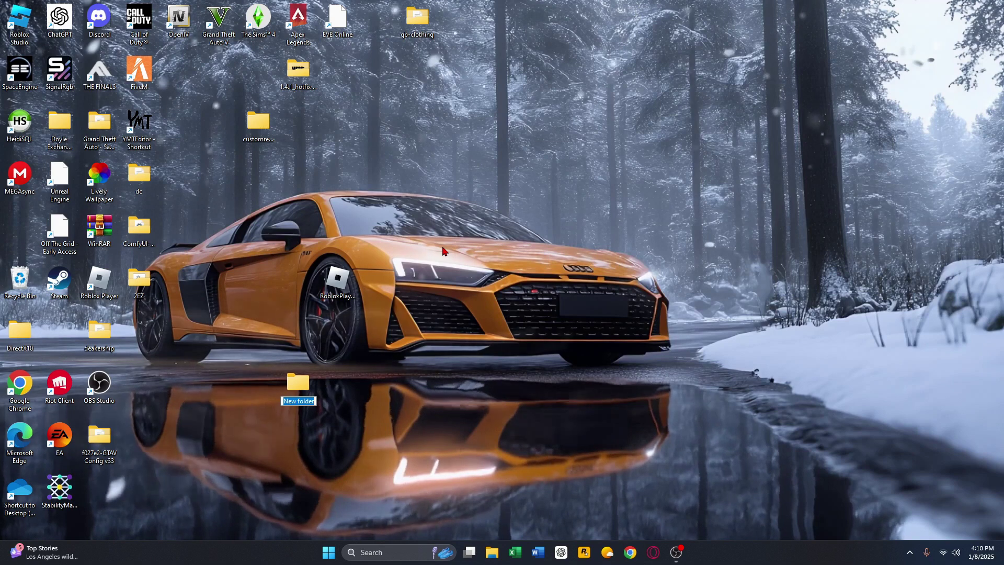
# Step: Rename the new desktop folder to 'testrp' and open it
pyautogui.write('testrp')
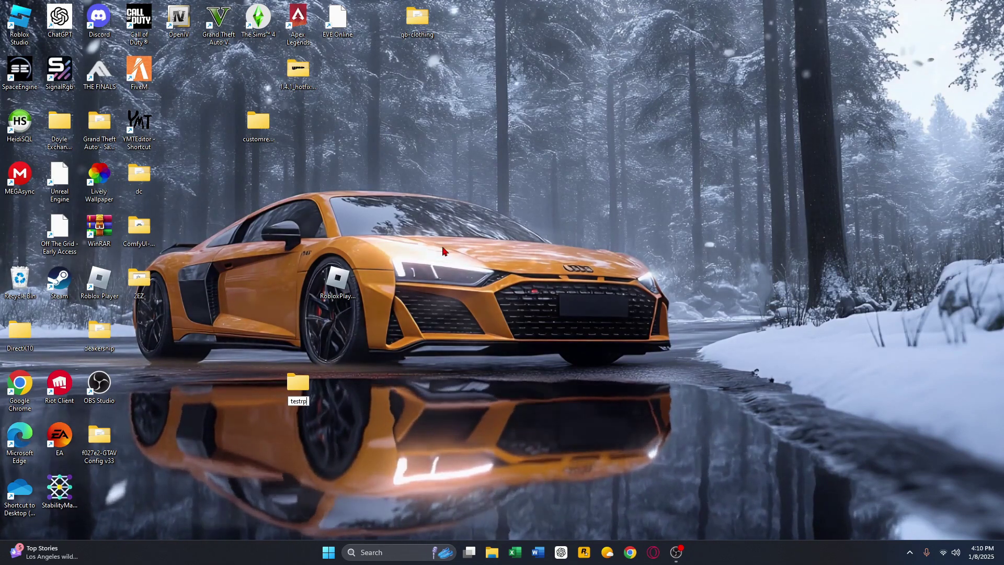
pyautogui.press('Return')
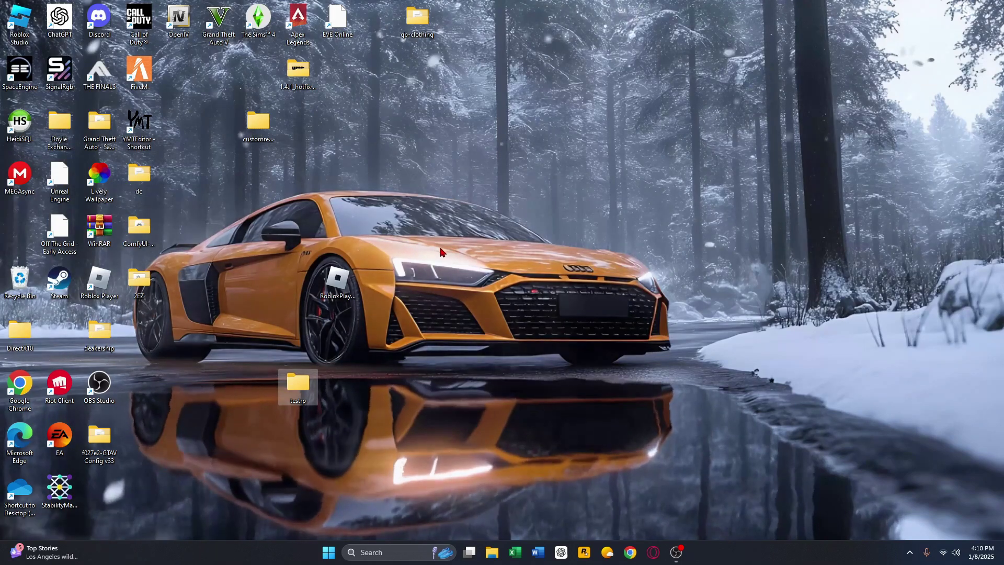
pyautogui.doubleClick(299, 386)
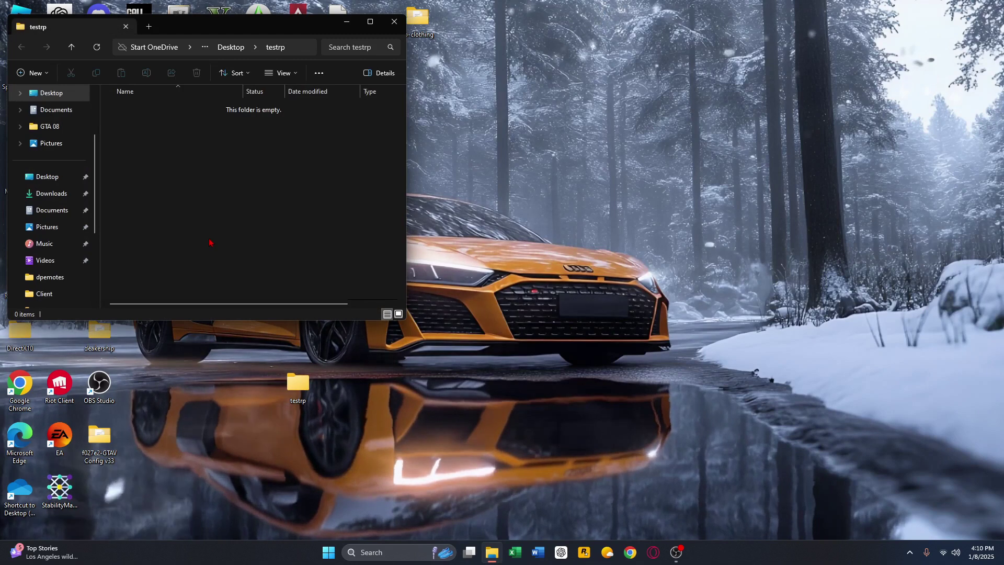
# Step: Create a subfolder named 'server' inside testrp and open it
pyautogui.rightClick(195, 199)
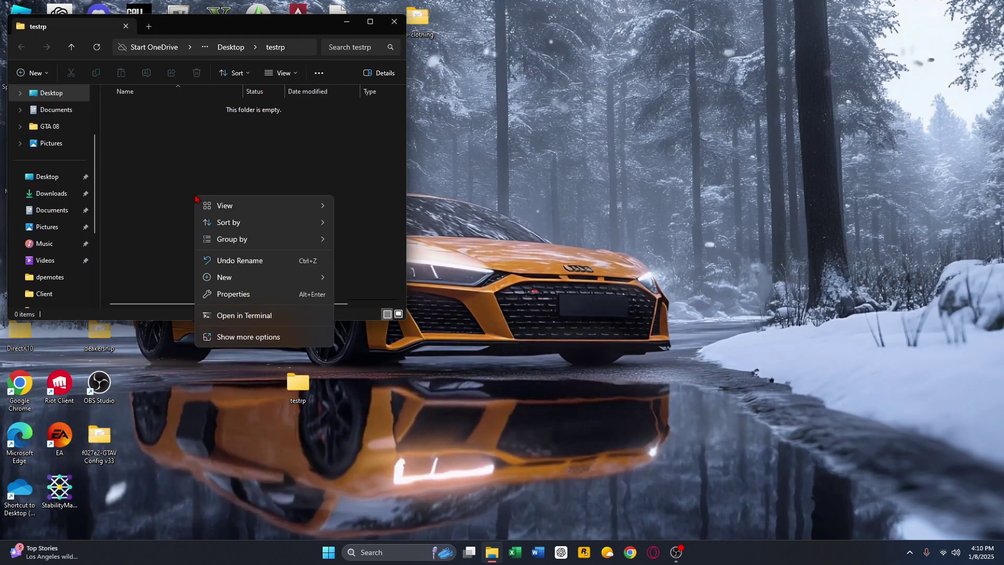
pyautogui.moveTo(260, 282)
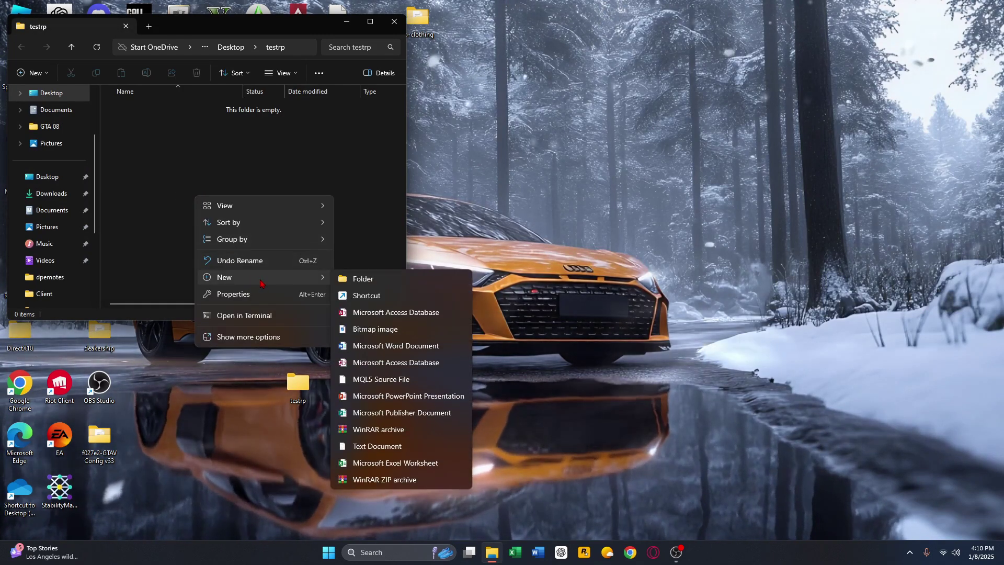
pyautogui.click(394, 280)
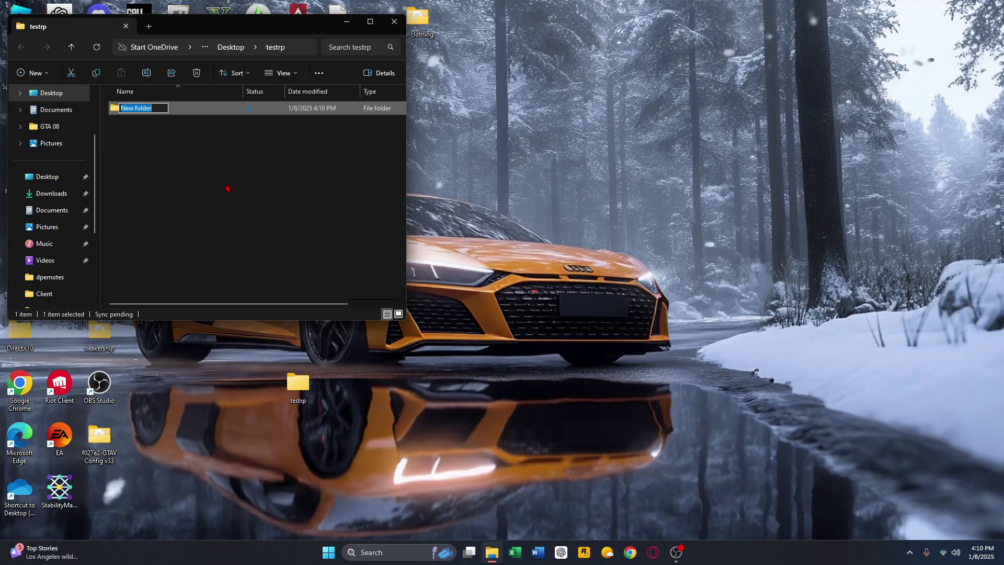
pyautogui.write('server')
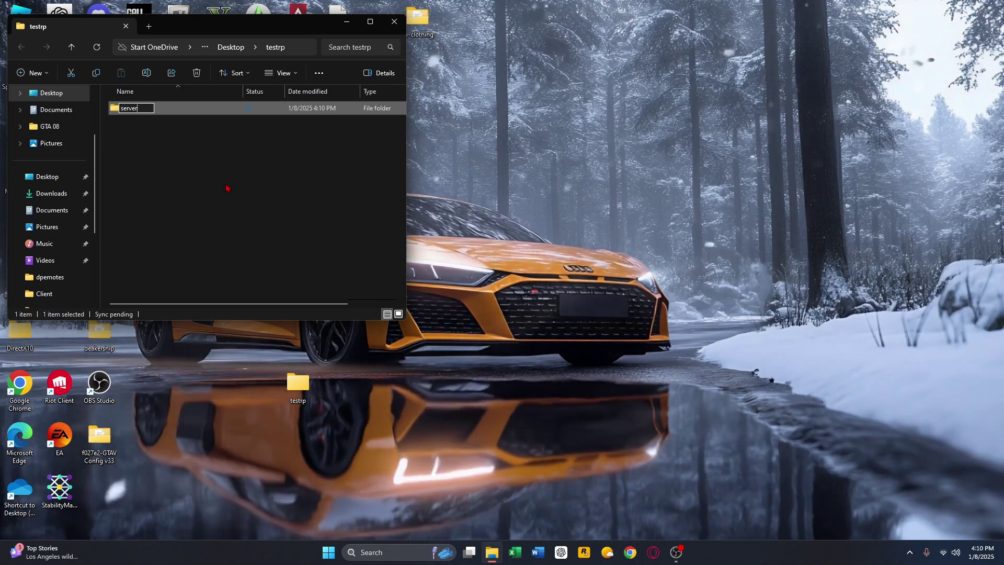
pyautogui.press('Return')
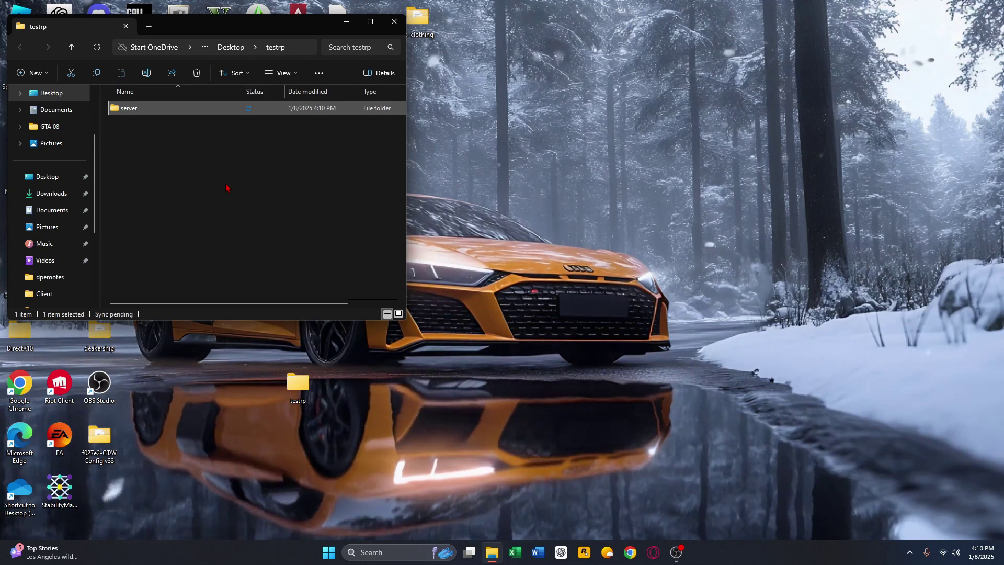
pyautogui.click(209, 179)
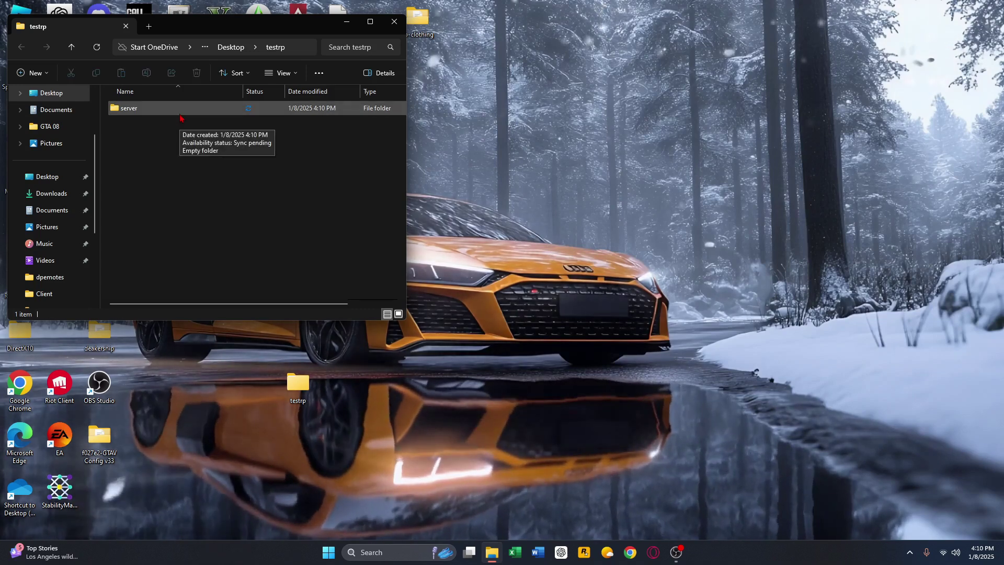
pyautogui.doubleClick(181, 112)
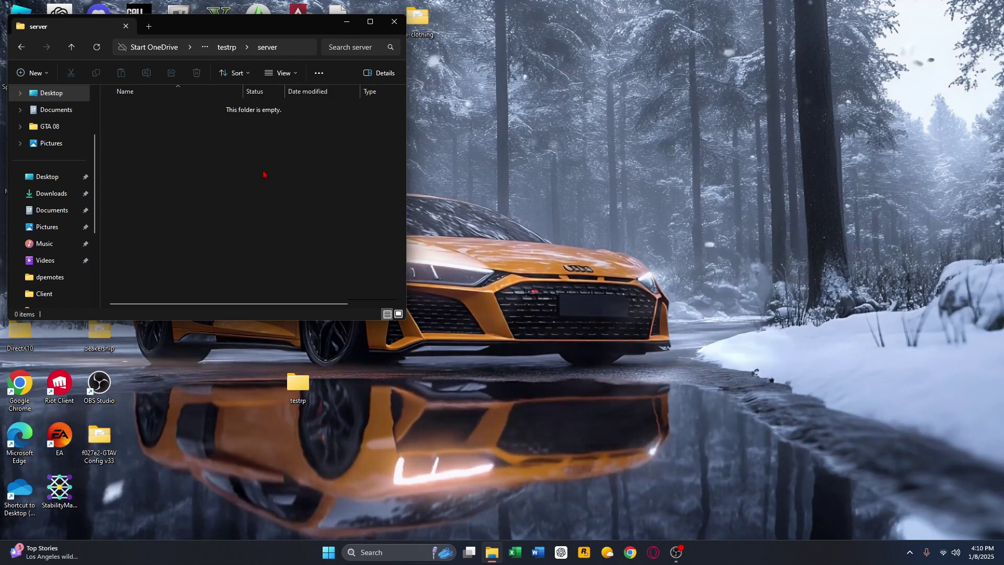
# Step: In a new Opera GX window, go to fivem.net and its server hosting page
pyautogui.click(653, 553)
pyautogui.rightClick(651, 557)
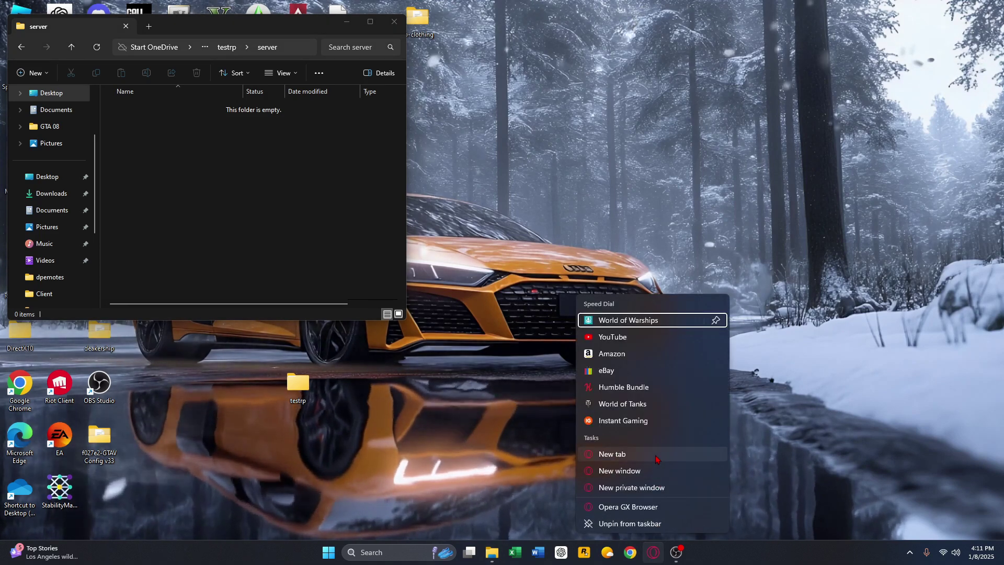
pyautogui.click(657, 472)
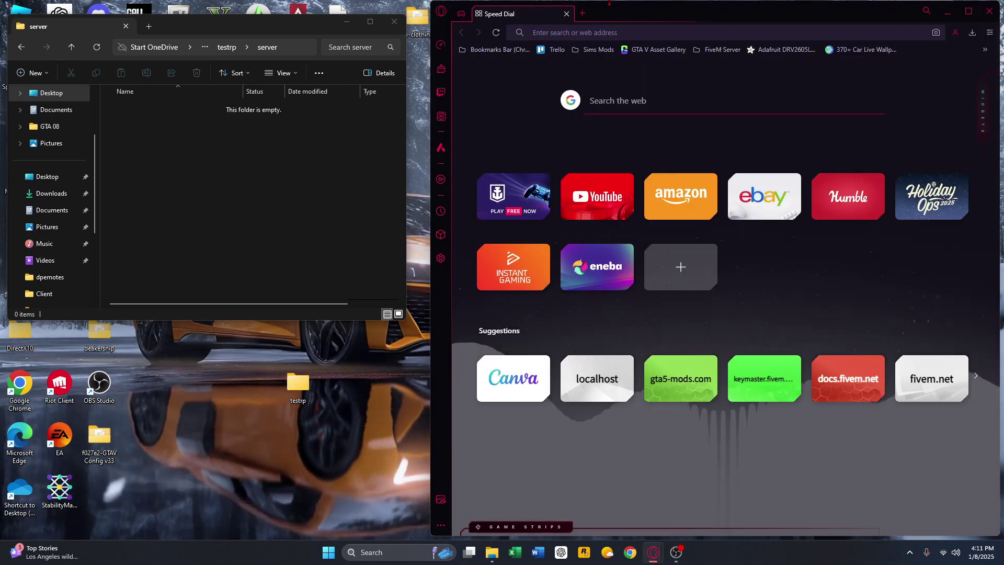
pyautogui.write('fivem')
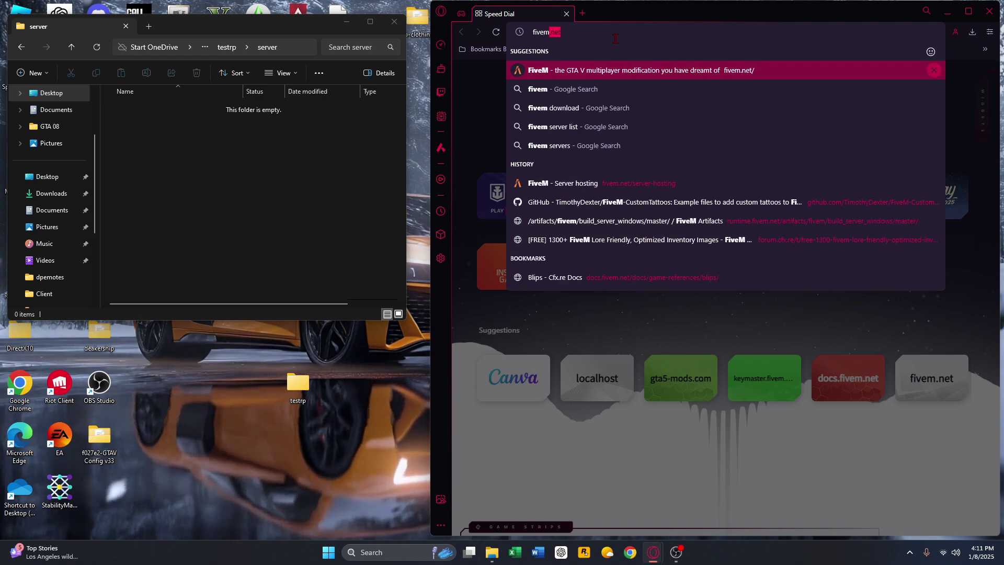
pyautogui.press('Return')
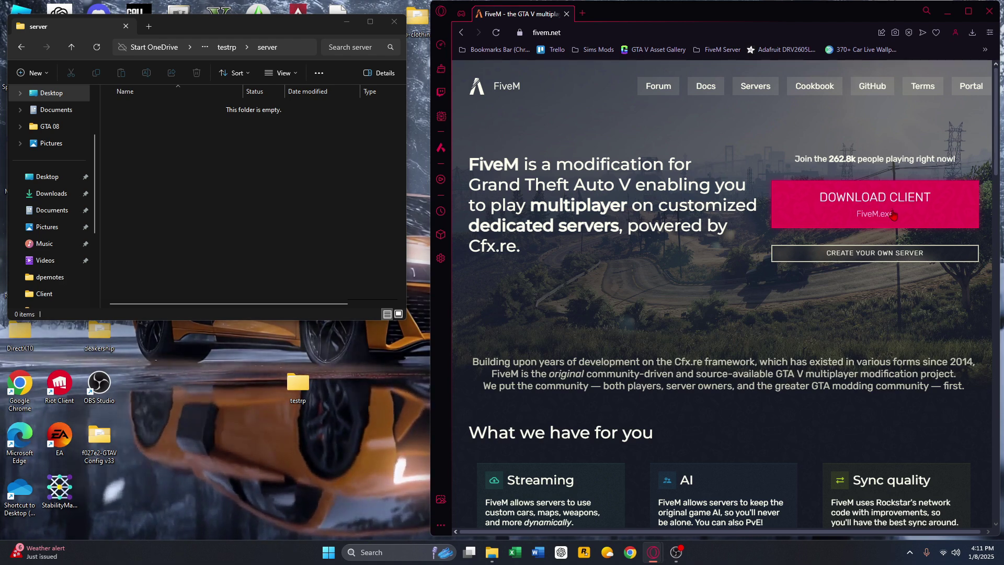
pyautogui.click(866, 254)
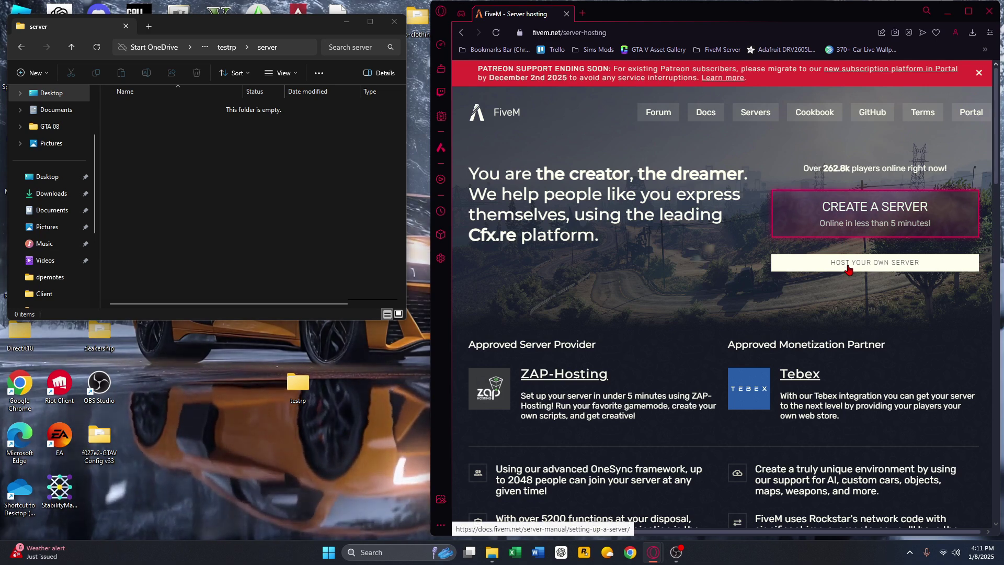
# Step: Go from Host Your Own Server through the txAdmin setup guide to the Windows build listing
pyautogui.click(848, 268)
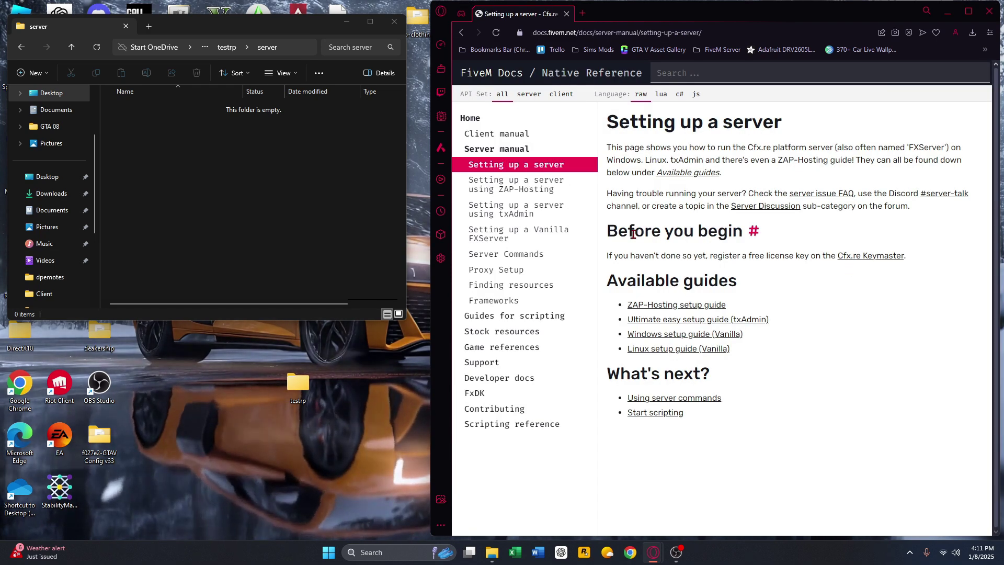
pyautogui.click(495, 216)
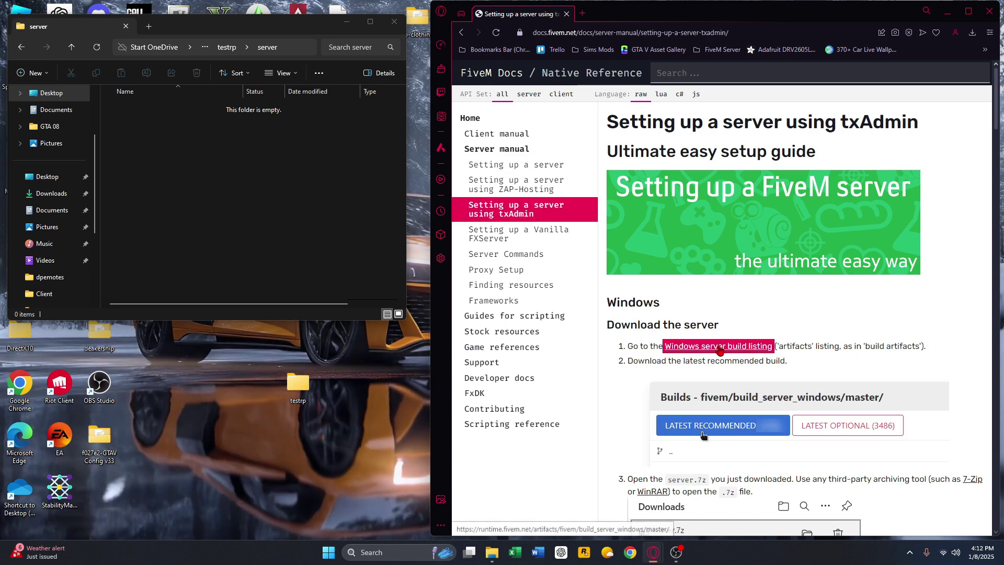
pyautogui.click(719, 347)
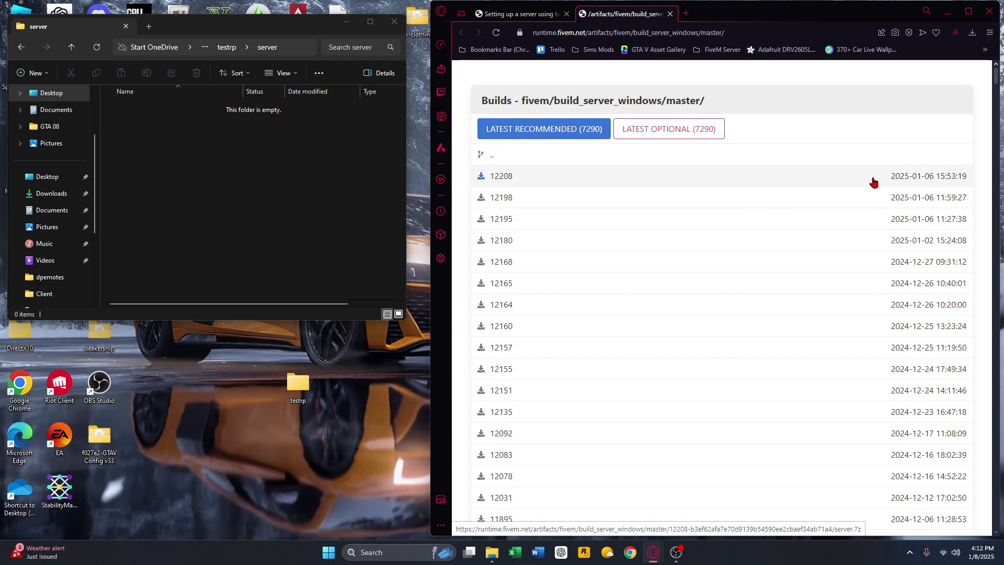
# Step: Download Windows server build 12208 as server.7z
pyautogui.click(500, 178)
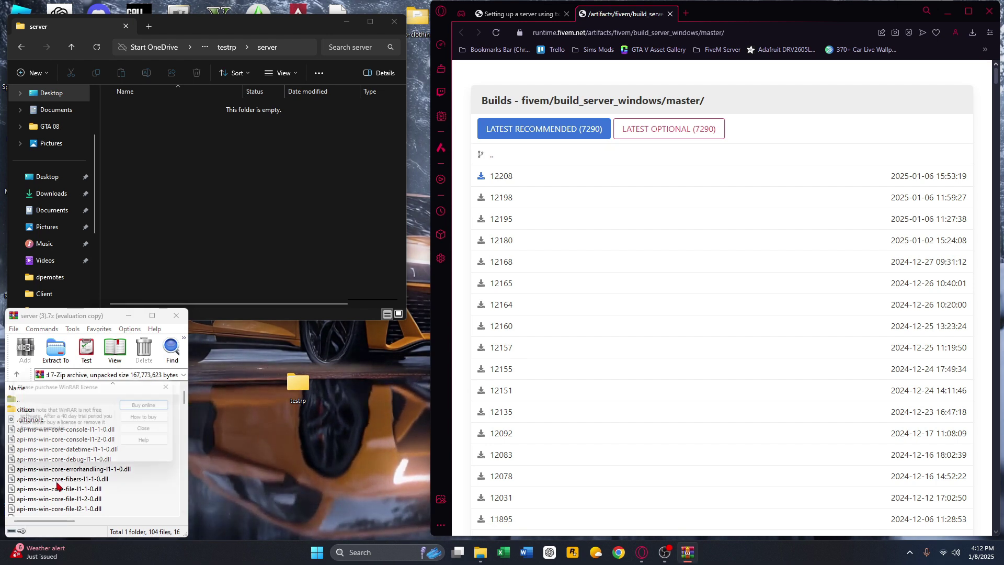
# Step: Close WinRAR's license reminder and look over the citizen folder and 104 files
pyautogui.click(151, 430)
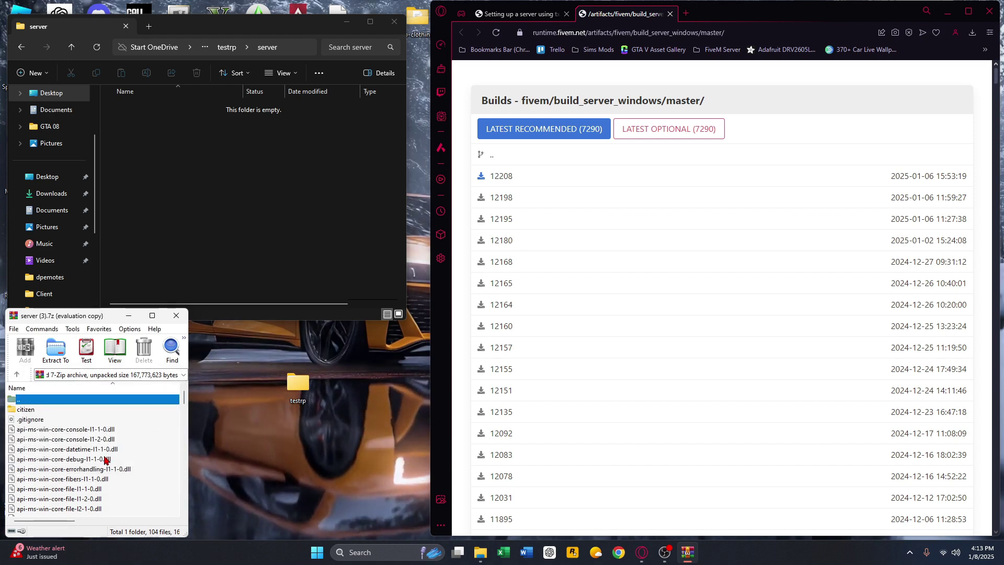
pyautogui.scroll(-10, 104, 459)
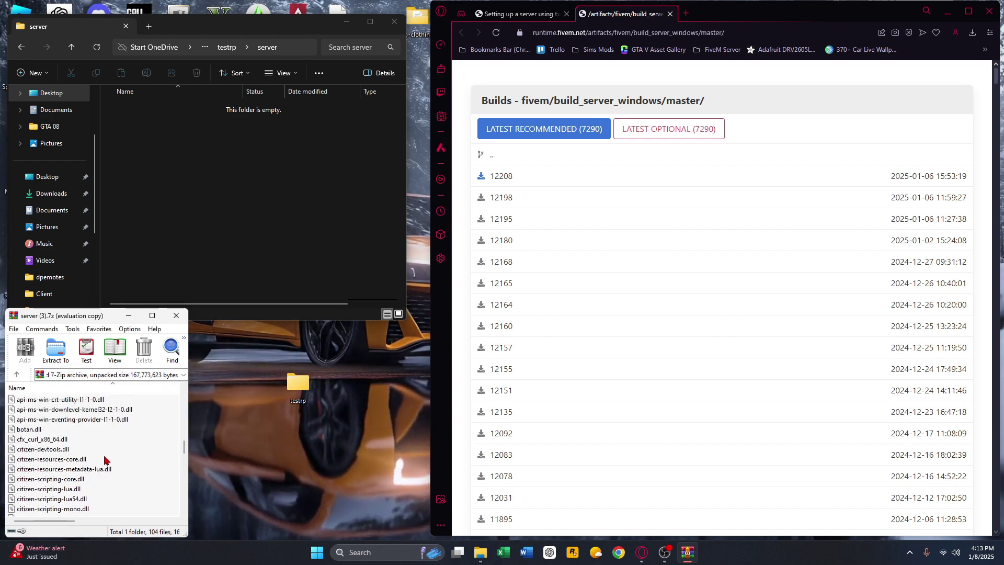
pyautogui.scroll(15, 105, 460)
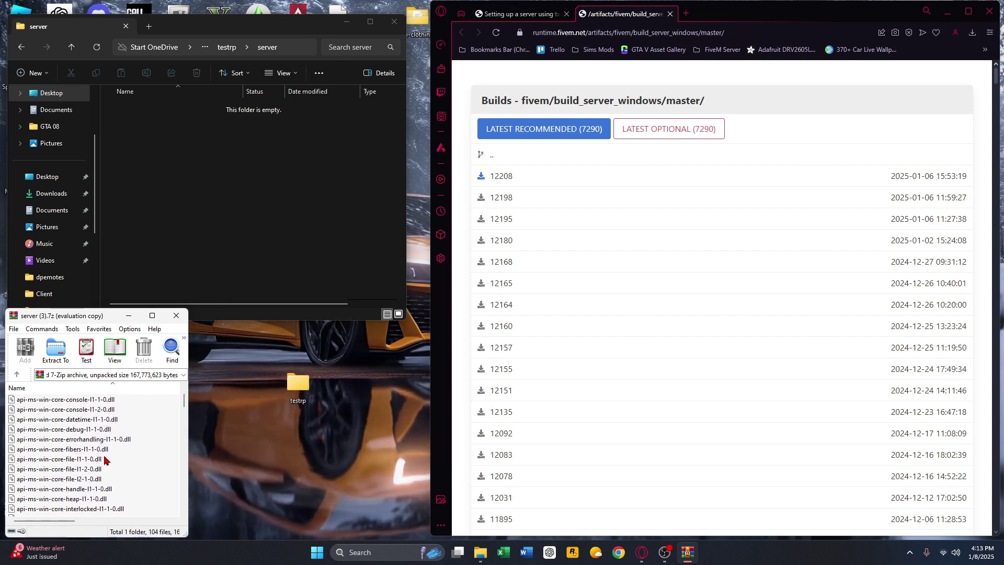
pyautogui.scroll(1, 105, 459)
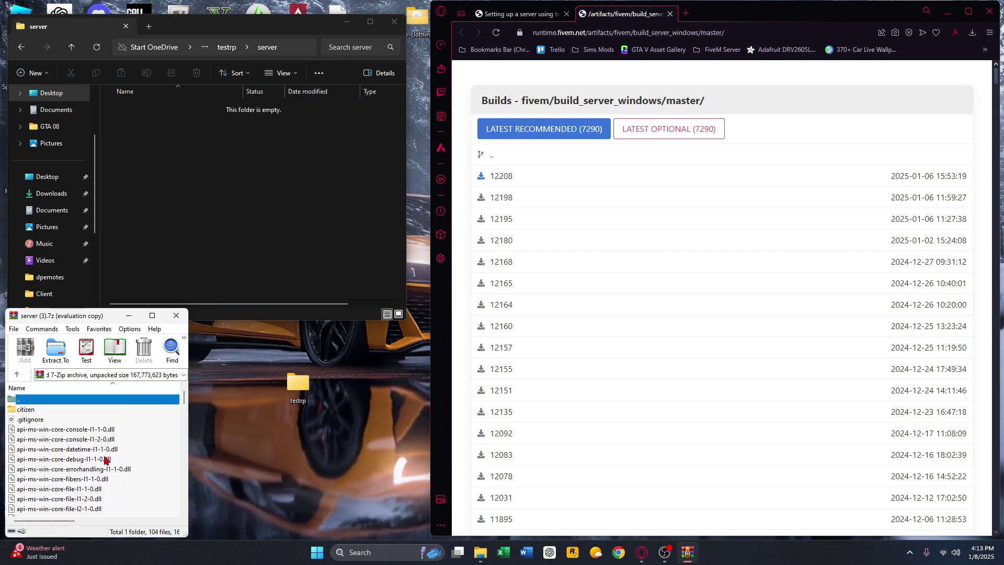
pyautogui.rightClick(480, 558)
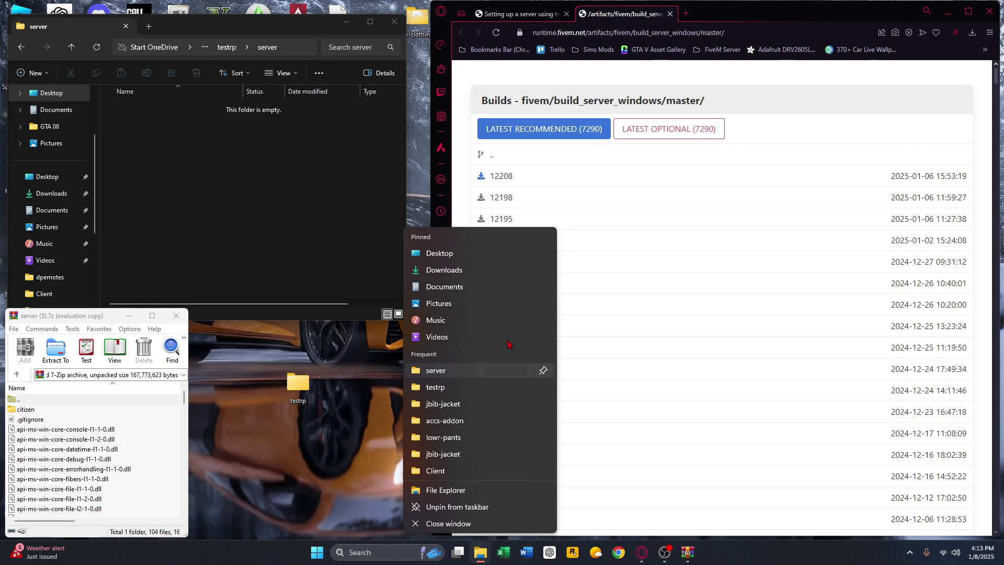
# Step: Extract the server (3) archive in Downloads into a server (3) folder and open it
pyautogui.click(496, 275)
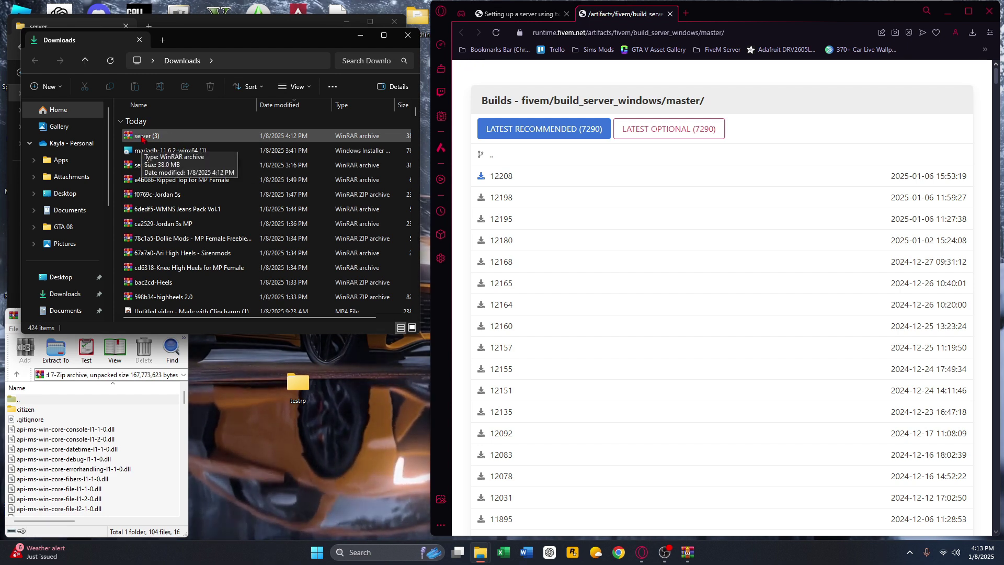
pyautogui.rightClick(169, 138)
pyautogui.click(164, 137)
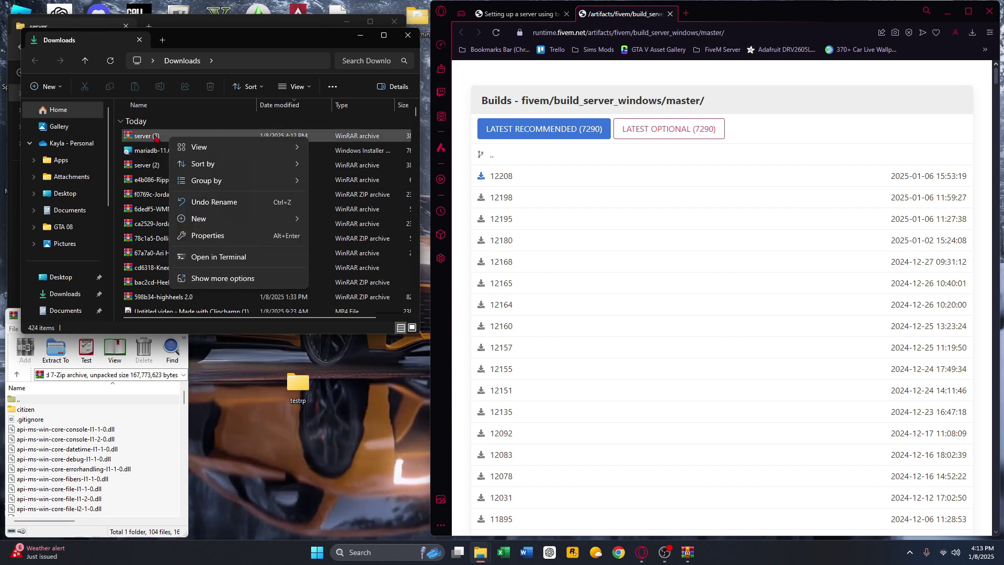
pyautogui.rightClick(167, 137)
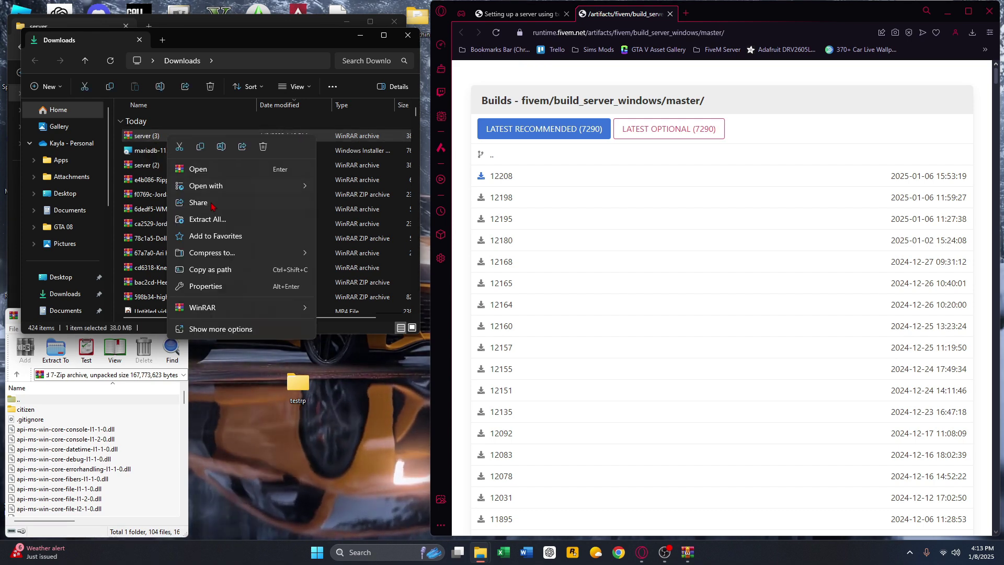
pyautogui.click(217, 222)
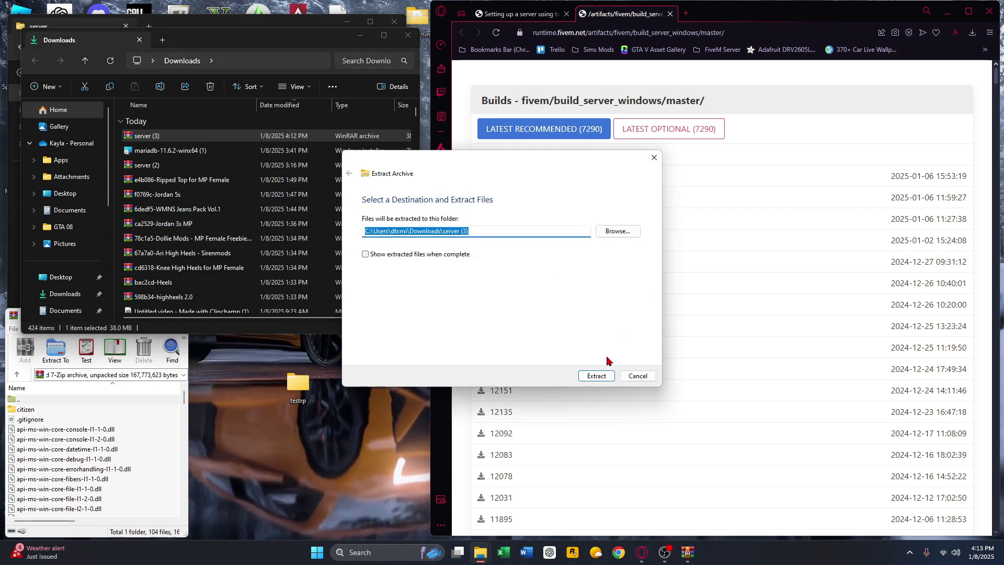
pyautogui.click(610, 378)
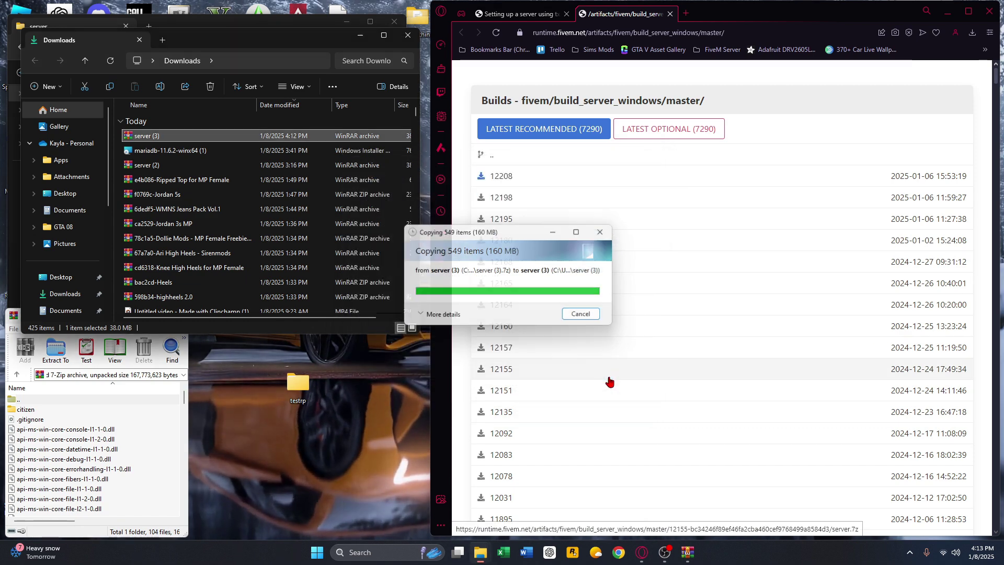
pyautogui.scroll(-2, 257, 224)
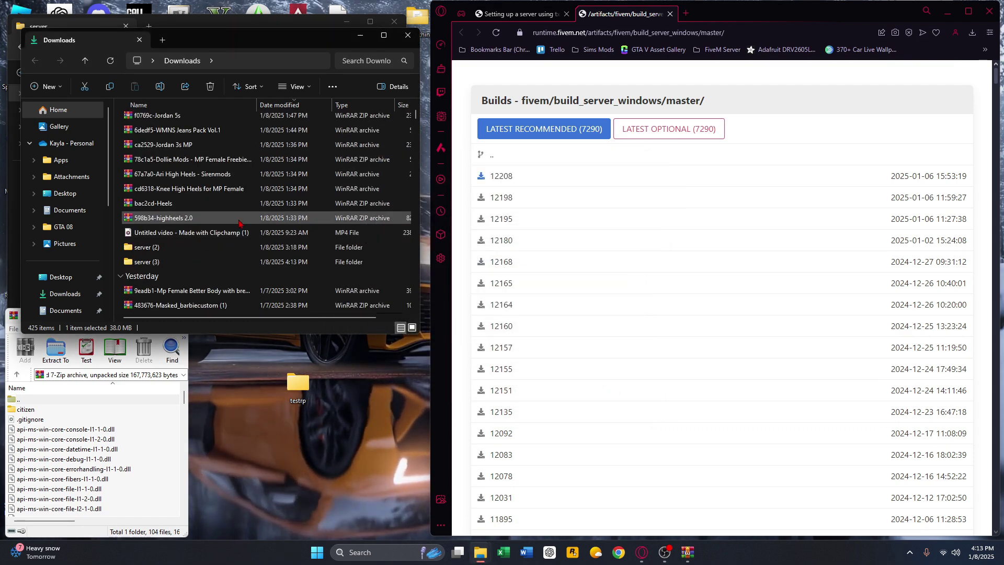
pyautogui.doubleClick(165, 261)
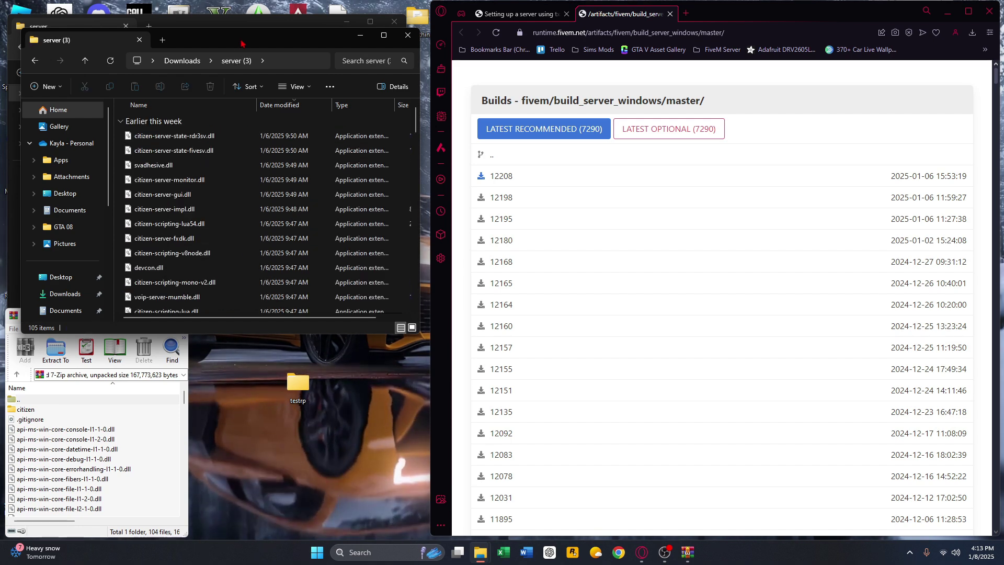
# Step: Place the extracted folder beside testrp\server and close the 7-Zip window
pyautogui.moveTo(243, 44); pyautogui.dragTo(721, 154)
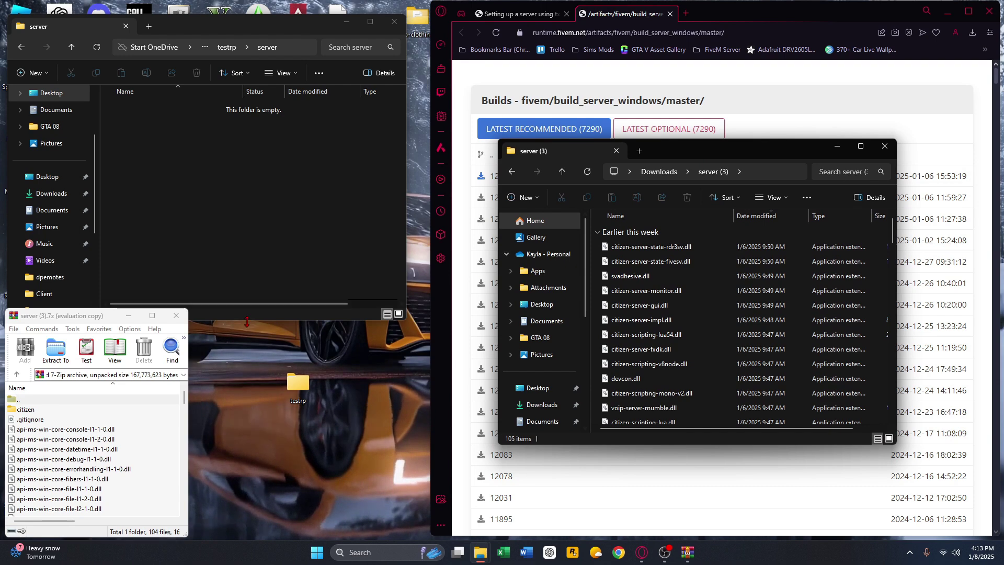
pyautogui.scroll(-4, 99, 501)
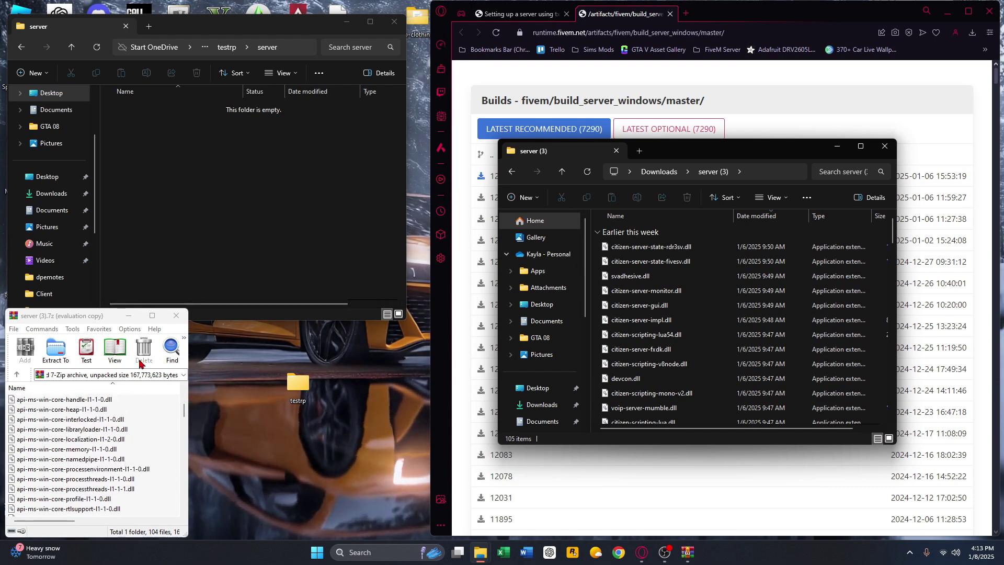
pyautogui.click(177, 318)
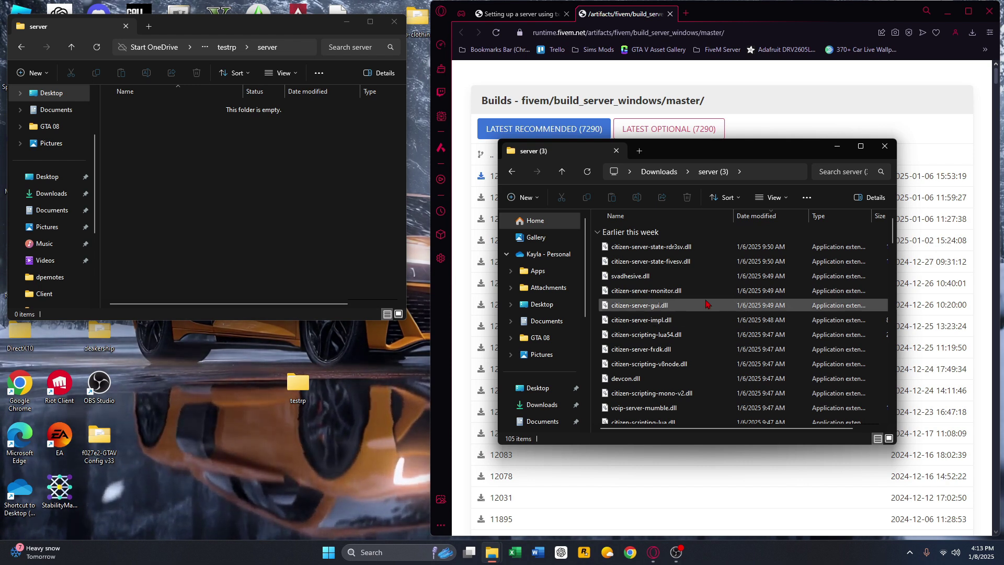
# Step: Move all 105 extracted files into testrp\server, then close the server (3) window
pyautogui.click(649, 291)
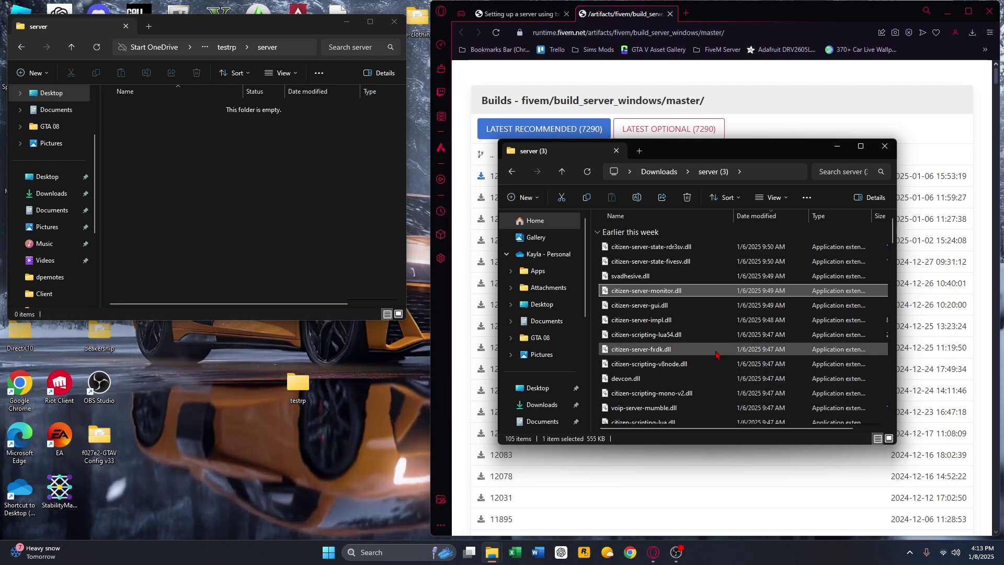
pyautogui.hotkey('ctrl', 'a')
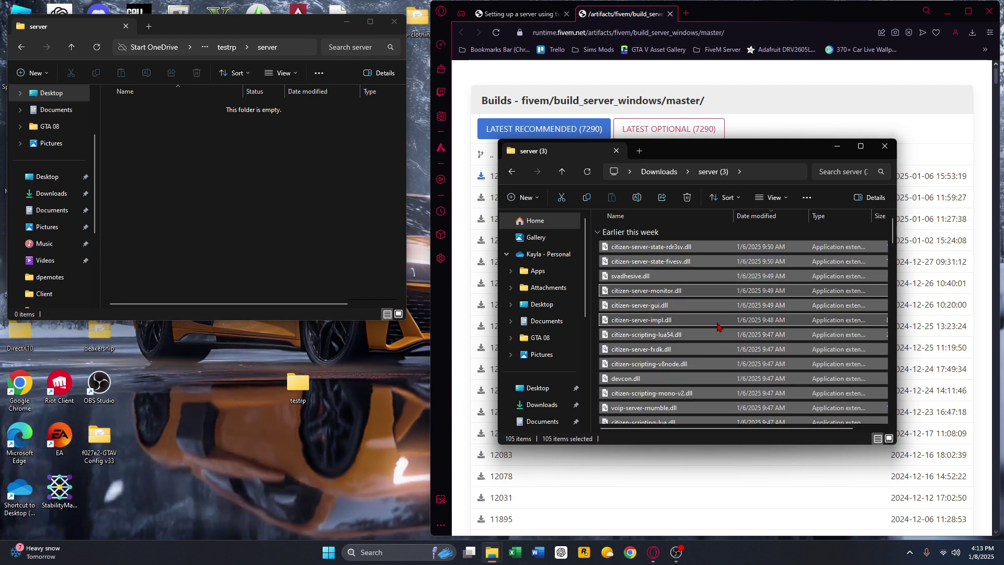
pyautogui.moveTo(729, 327); pyautogui.dragTo(216, 213)
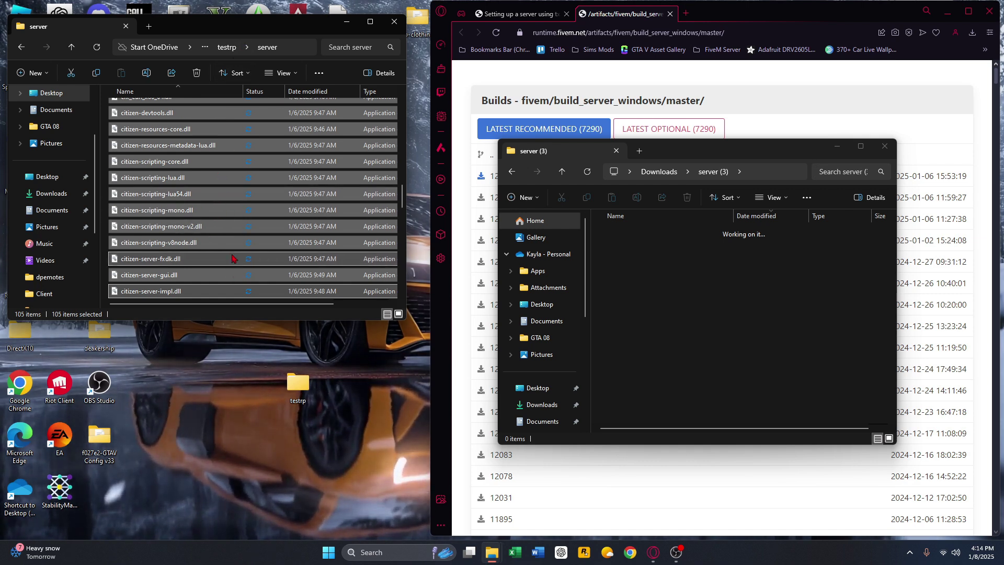
pyautogui.moveTo(211, 314); pyautogui.dragTo(212, 362)
pyautogui.click(191, 242)
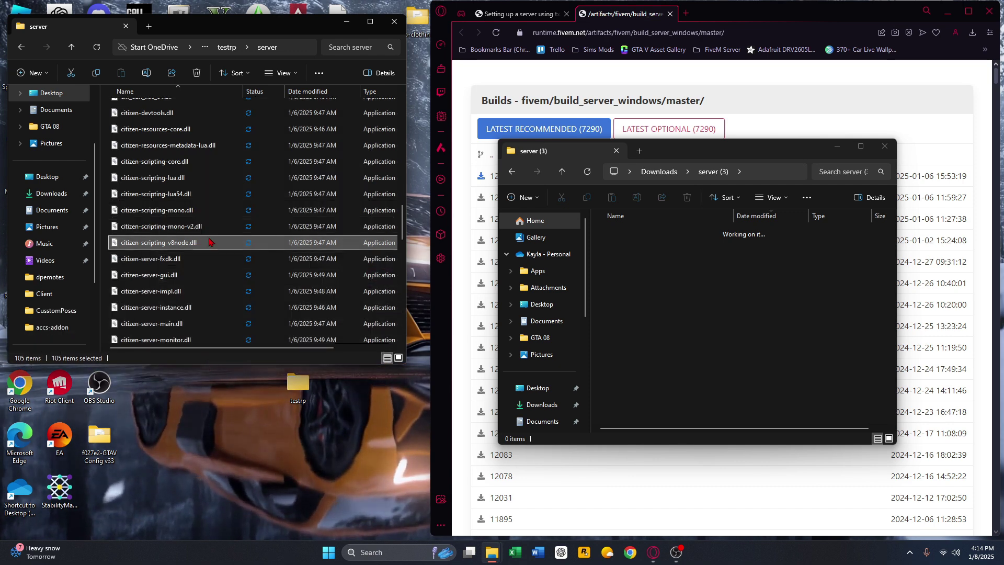
pyautogui.click(884, 146)
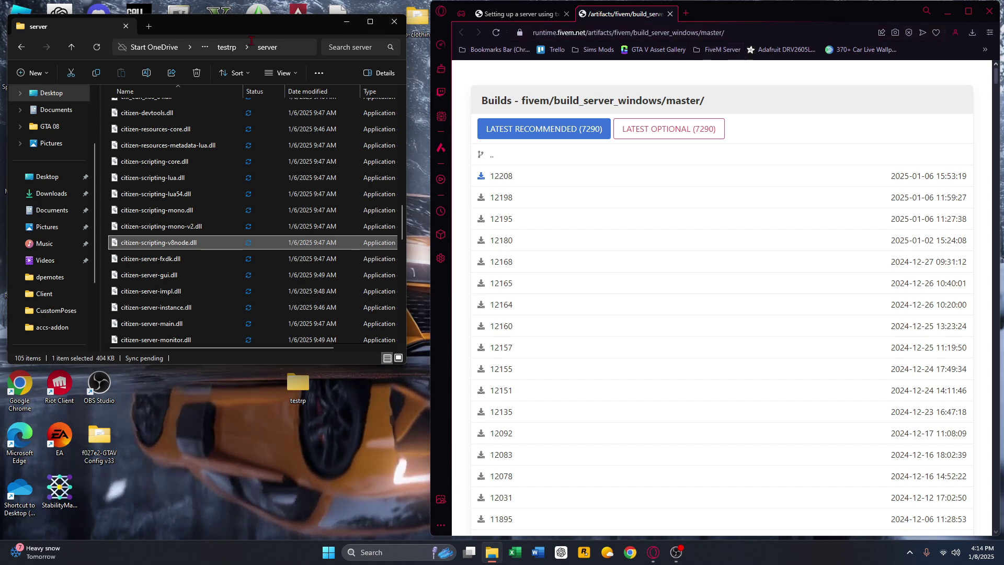
# Step: Launch FXServer from testrp\server, choosing Run anyway past the SmartScreen warning
pyautogui.scroll(-5, 178, 234)
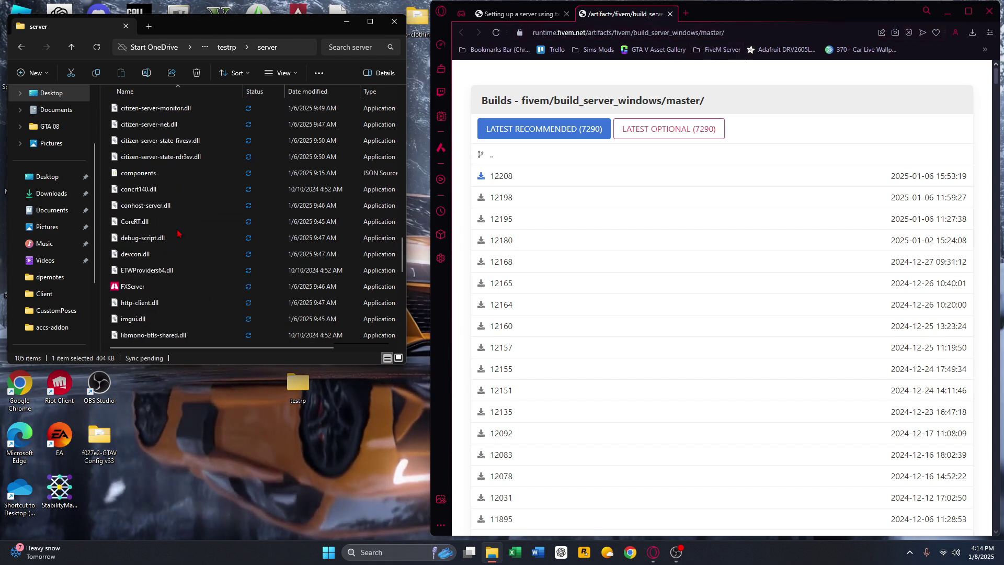
pyautogui.doubleClick(154, 292)
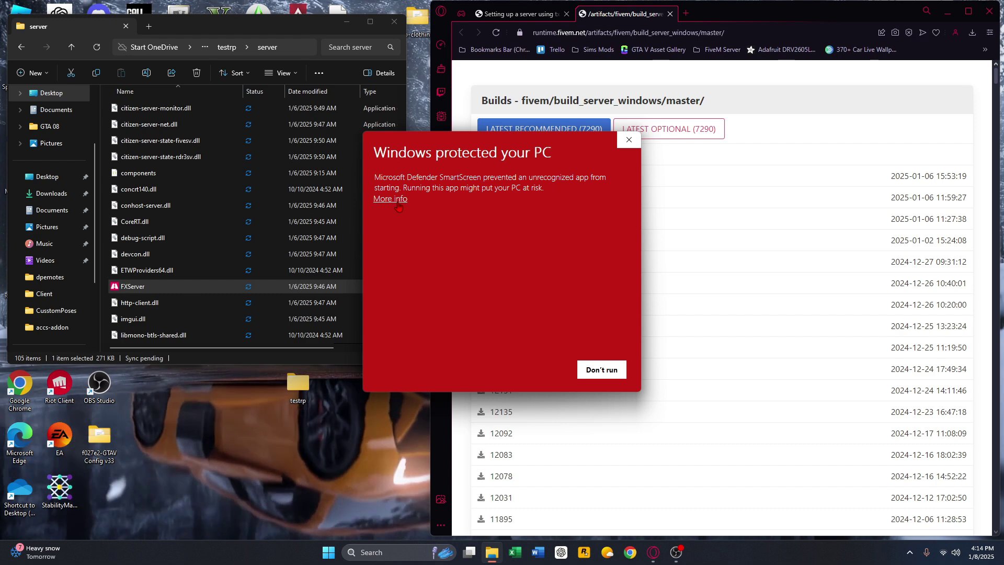
pyautogui.click(398, 199)
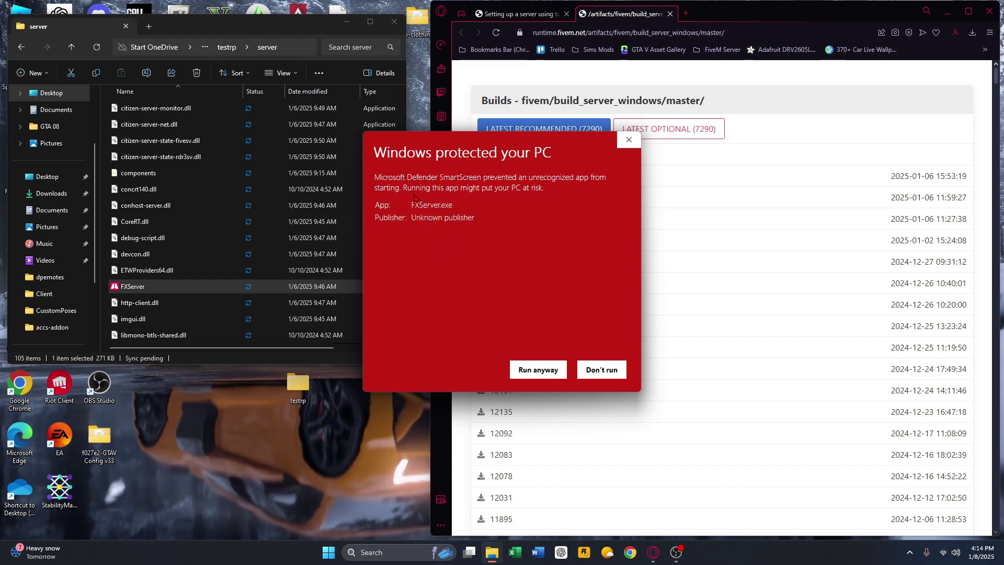
pyautogui.click(536, 370)
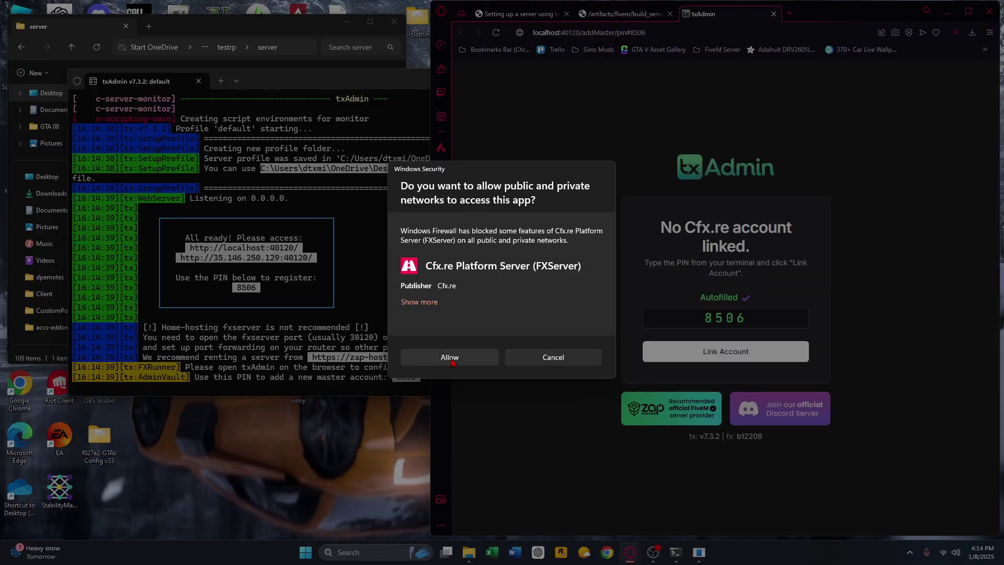
# Step: Allow FXServer through the firewall, link Cfx.re, accept the licenses and register as master admin
pyautogui.click(450, 358)
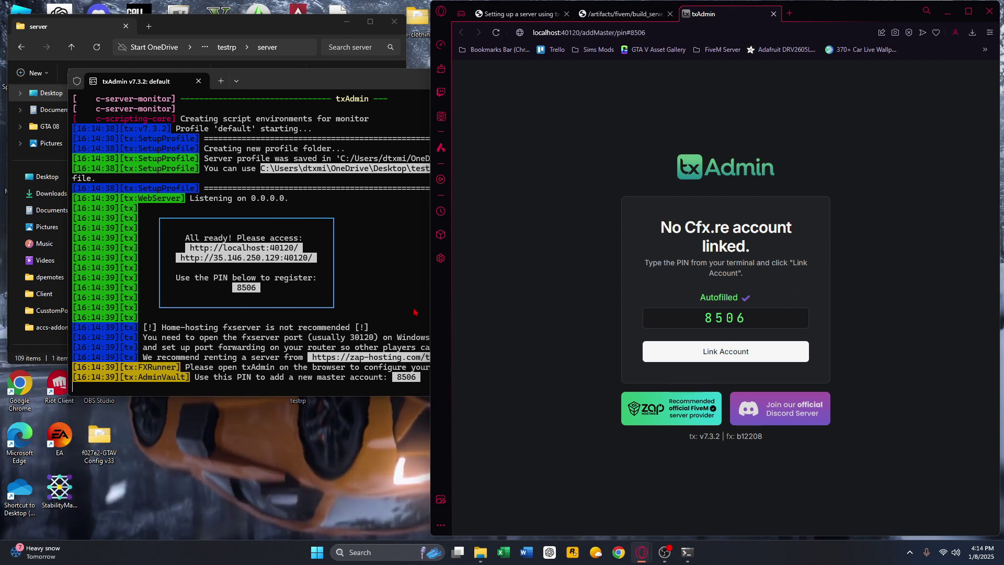
pyautogui.click(732, 353)
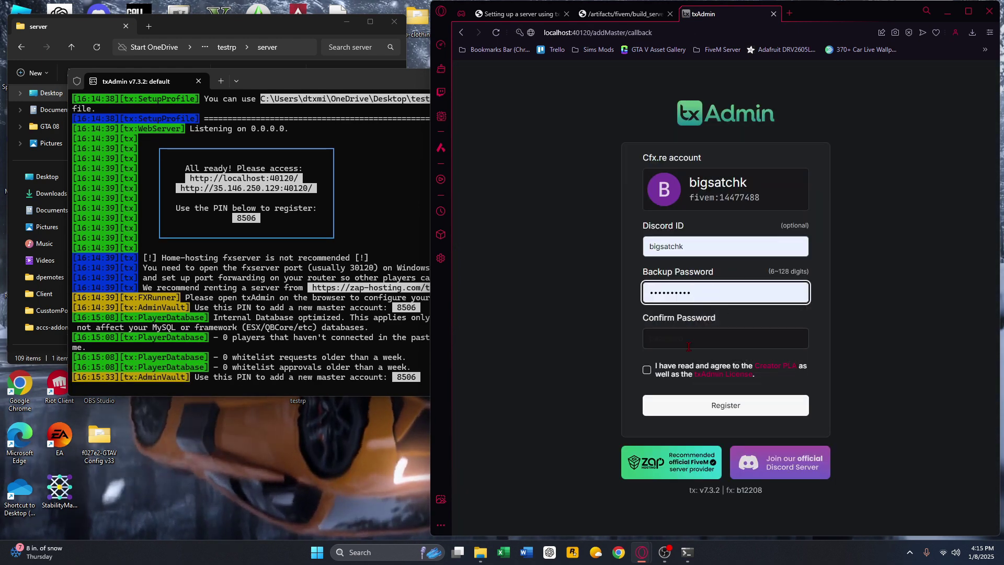
pyautogui.click(647, 370)
pyautogui.click(714, 409)
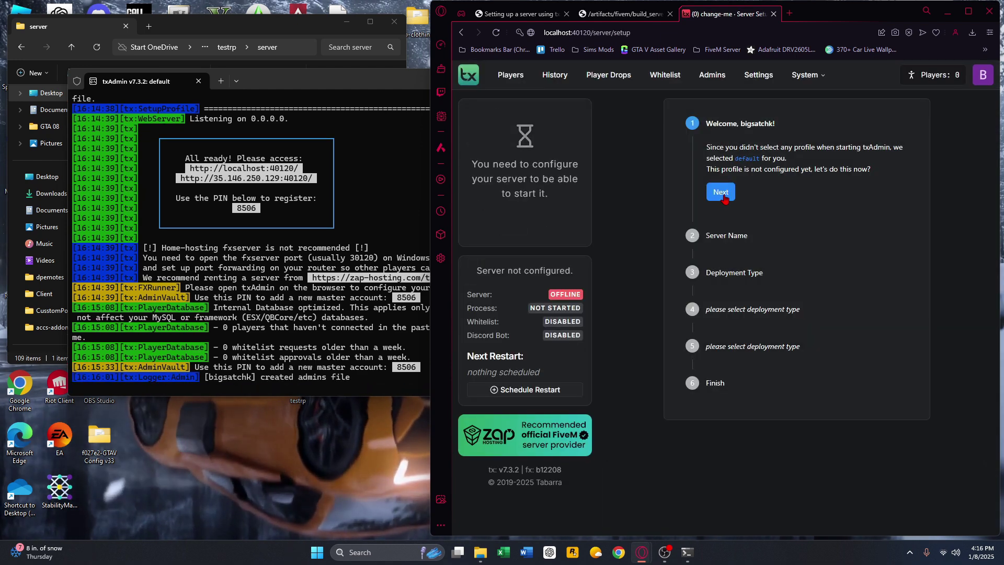
# Step: Begin txAdmin server setup and name the server testrp
pyautogui.click(721, 193)
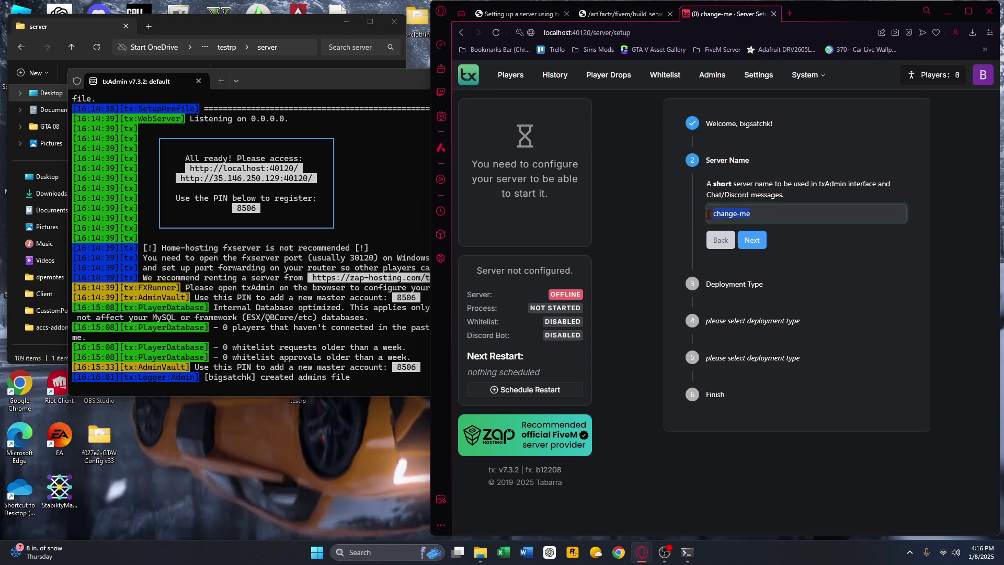
pyautogui.write('testrp')
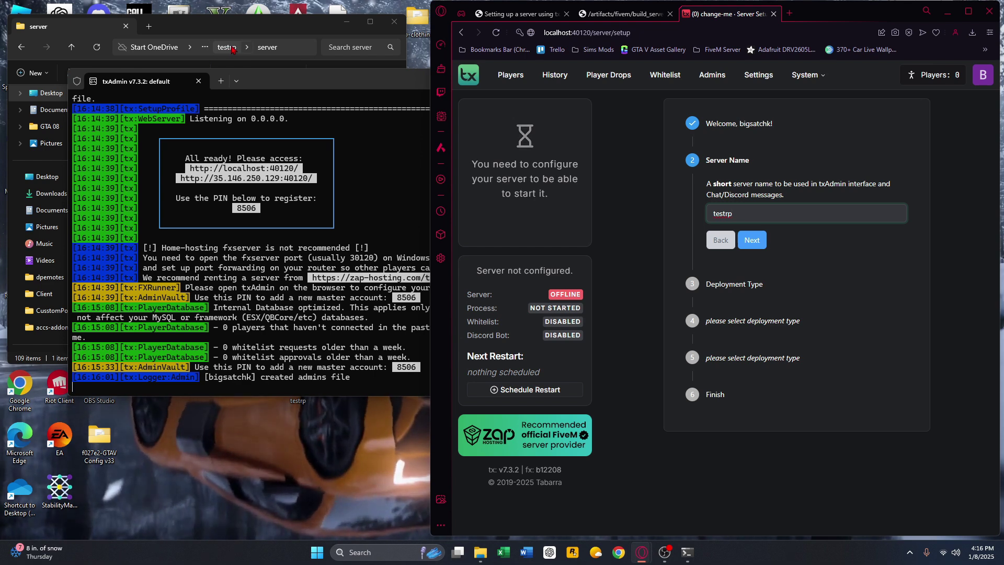
pyautogui.click(751, 240)
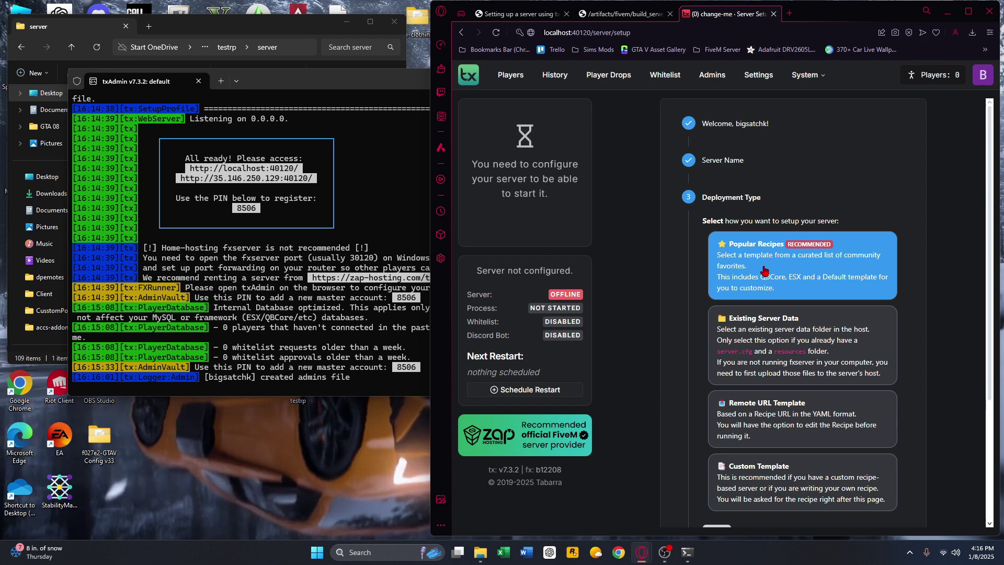
# Step: Choose the QBCore Framework popular recipe and save the suggested data location
pyautogui.click(743, 270)
pyautogui.click(757, 345)
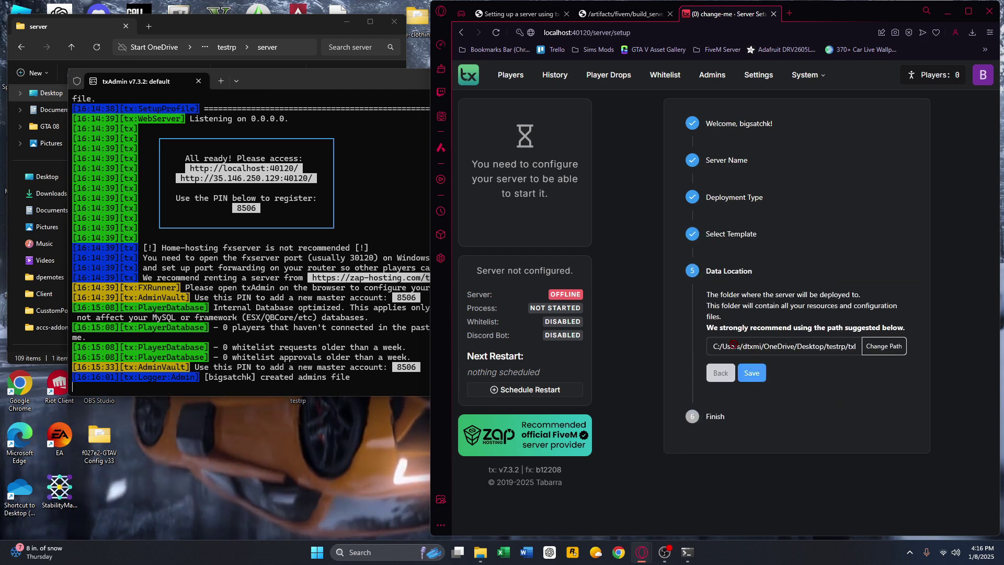
pyautogui.click(208, 47)
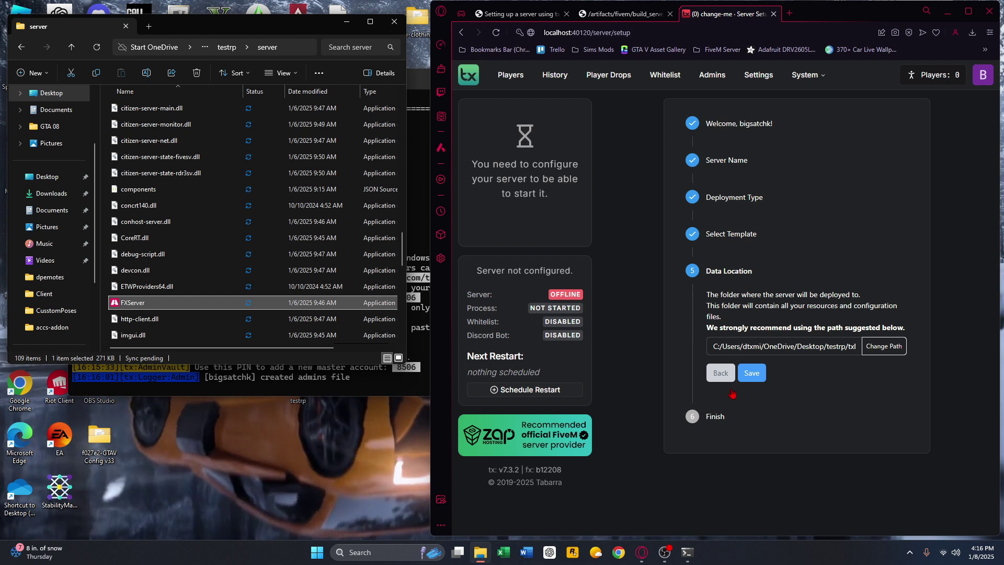
pyautogui.click(752, 373)
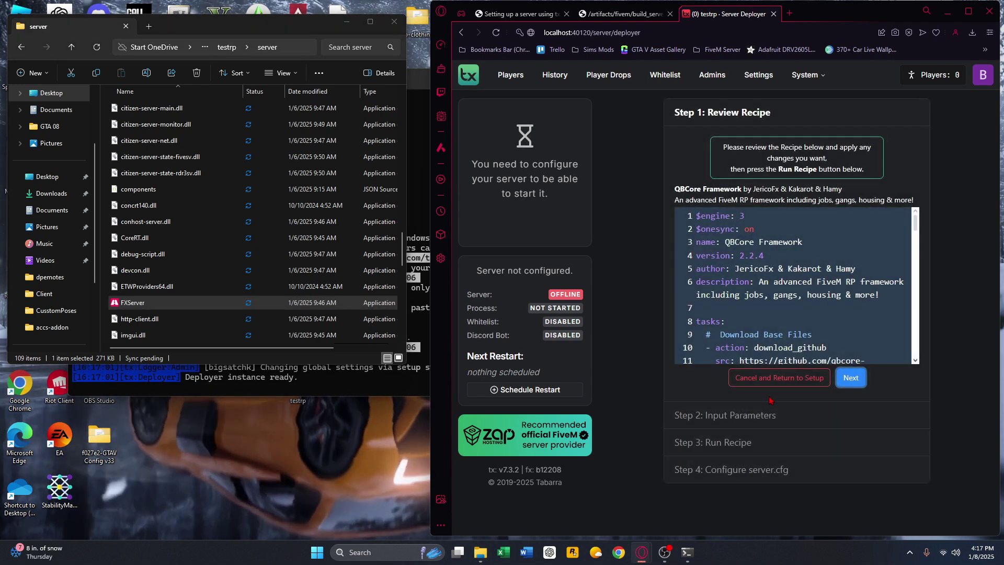
pyautogui.scroll(-10, 781, 333)
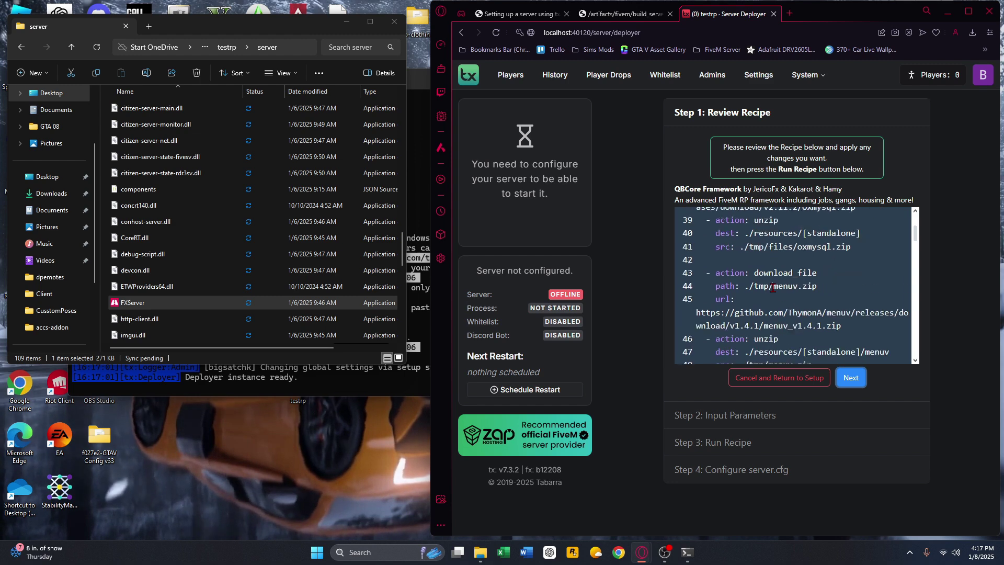
pyautogui.scroll(-3, 776, 293)
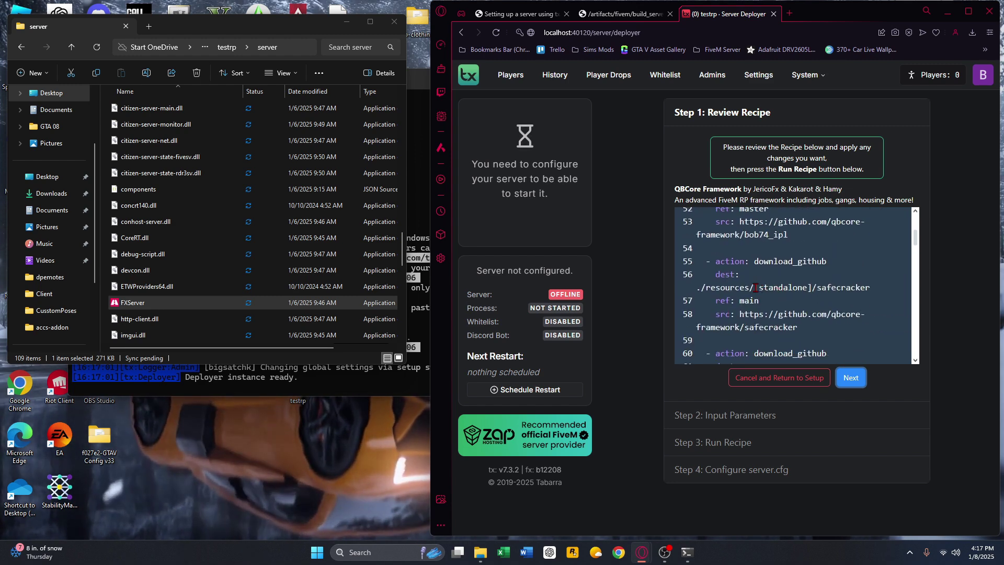
pyautogui.scroll(-8, 739, 274)
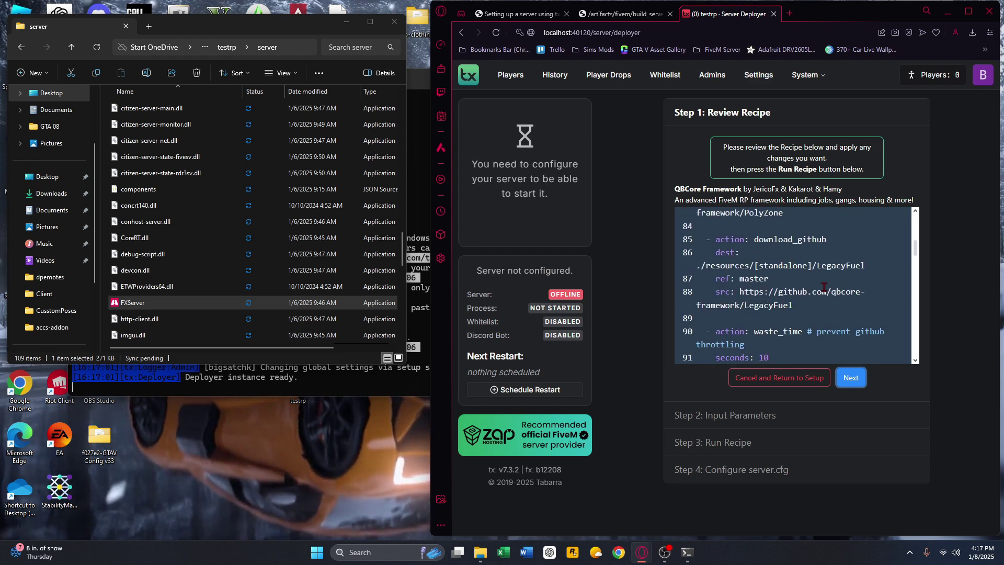